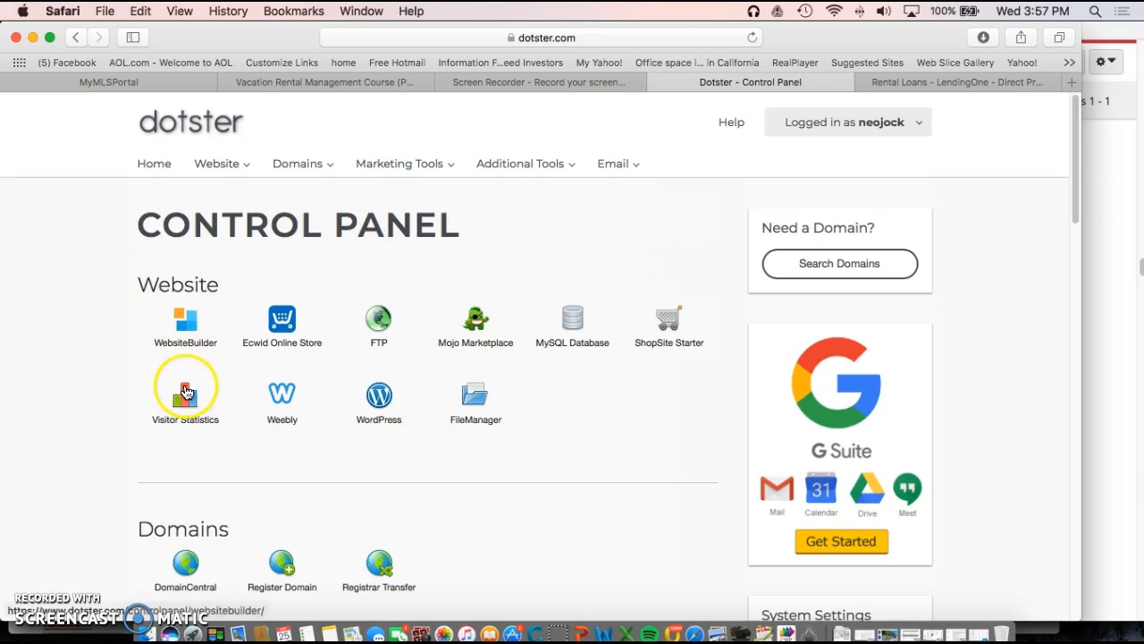
Step: Scroll down the Control Panel home page to the Email tool group with MailCentral
scroll(179, 499, "down", 5)
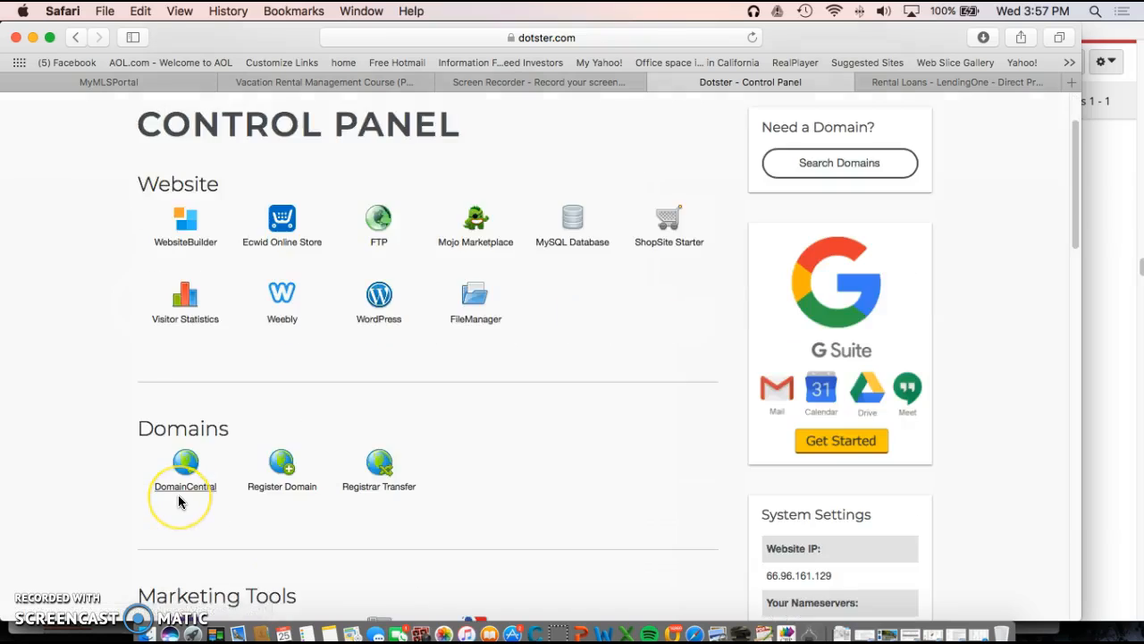
scroll(178, 502, "down", 8)
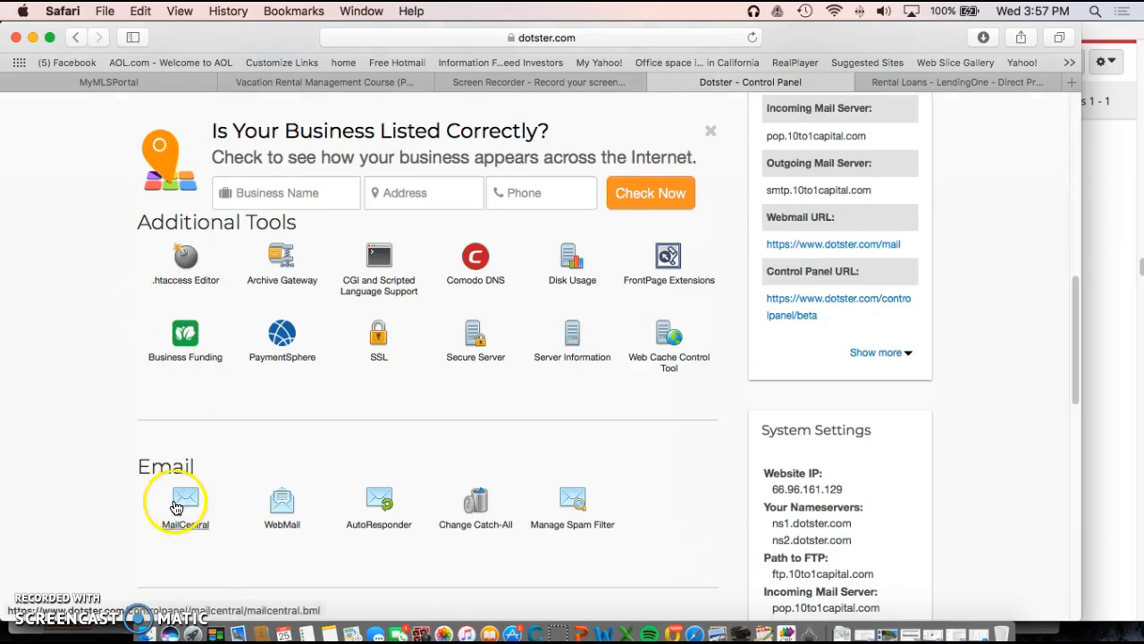
scroll(177, 456, "down", 1)
Step: Go to MailCentral's mailbox list and start a new Standard Email mailbox
left_click(186, 489)
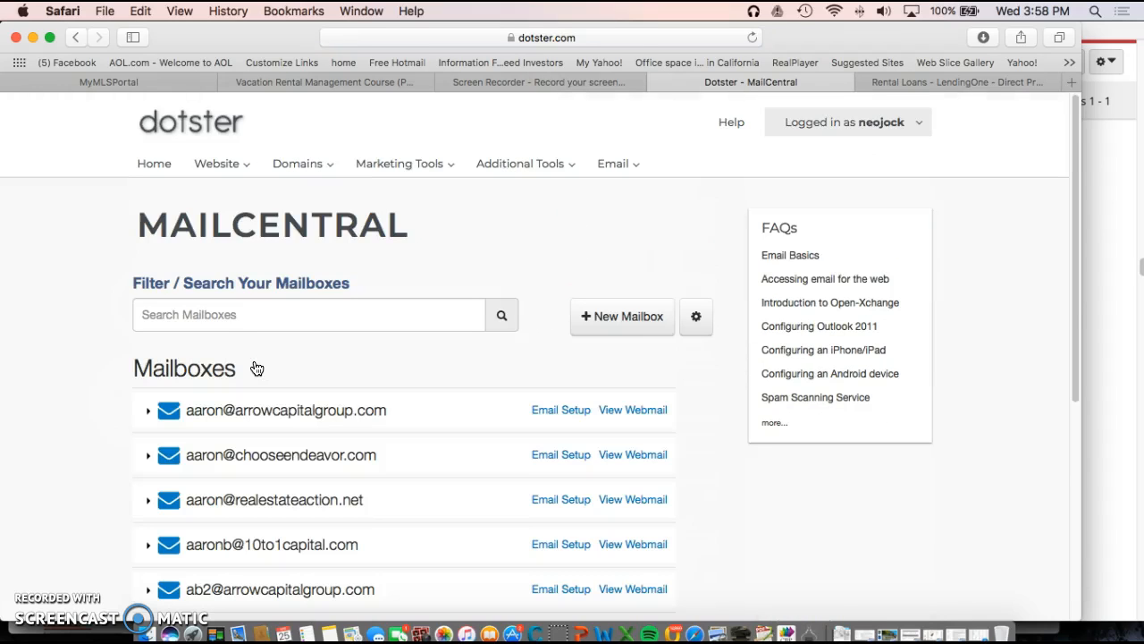
scroll(260, 536, "down", 5)
scroll(280, 572, "down", 2)
scroll(286, 402, "up", 4)
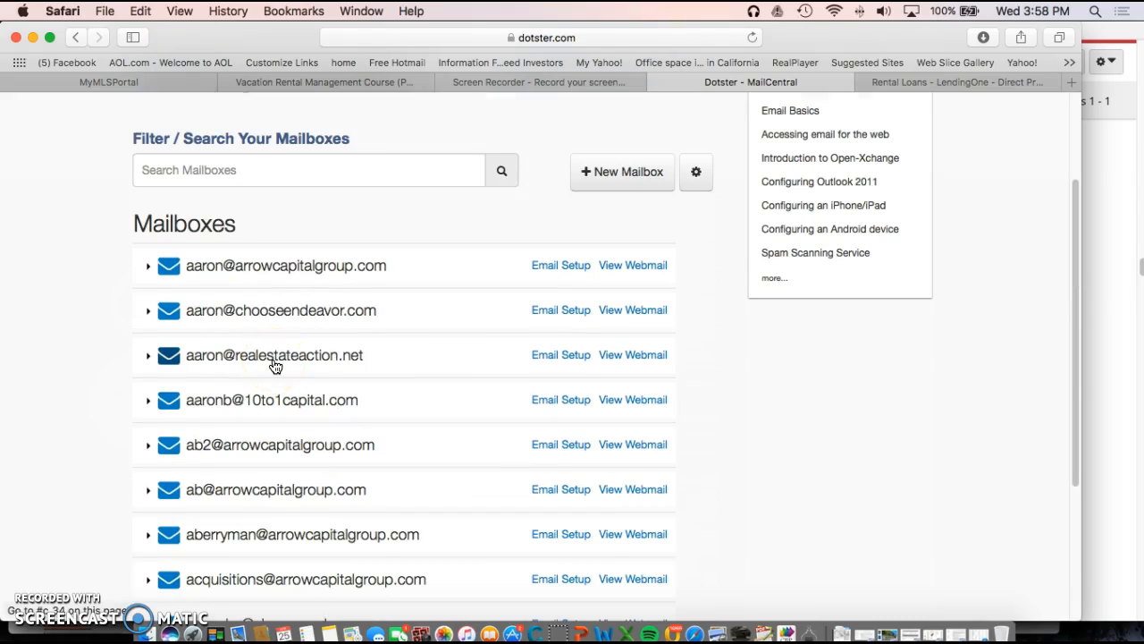
scroll(275, 366, "up", 1)
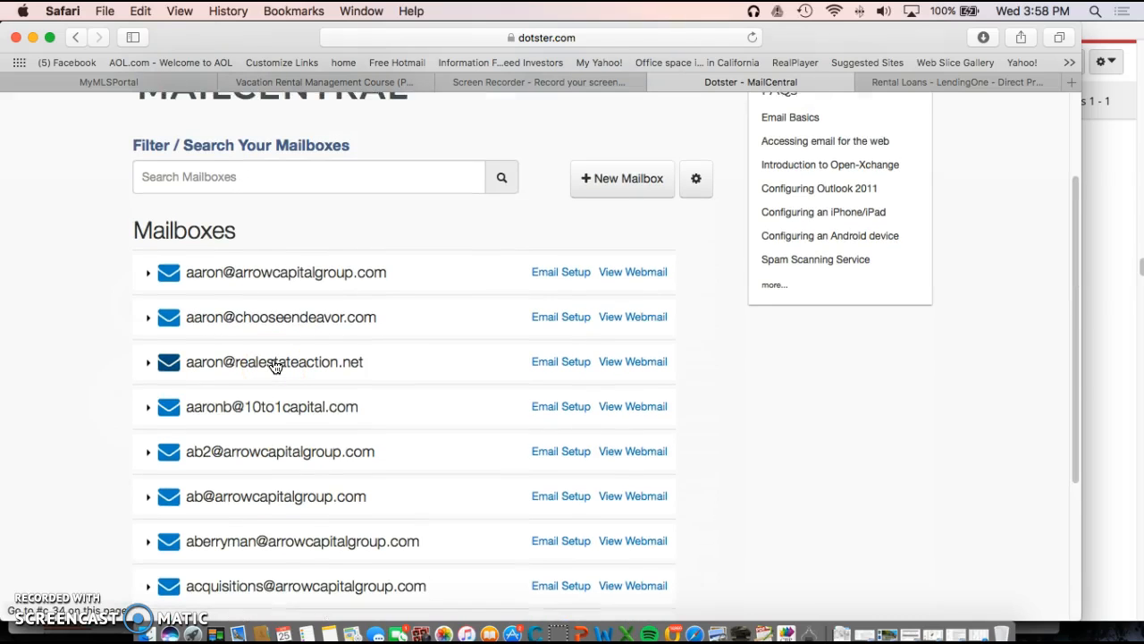
scroll(276, 366, "up", 3)
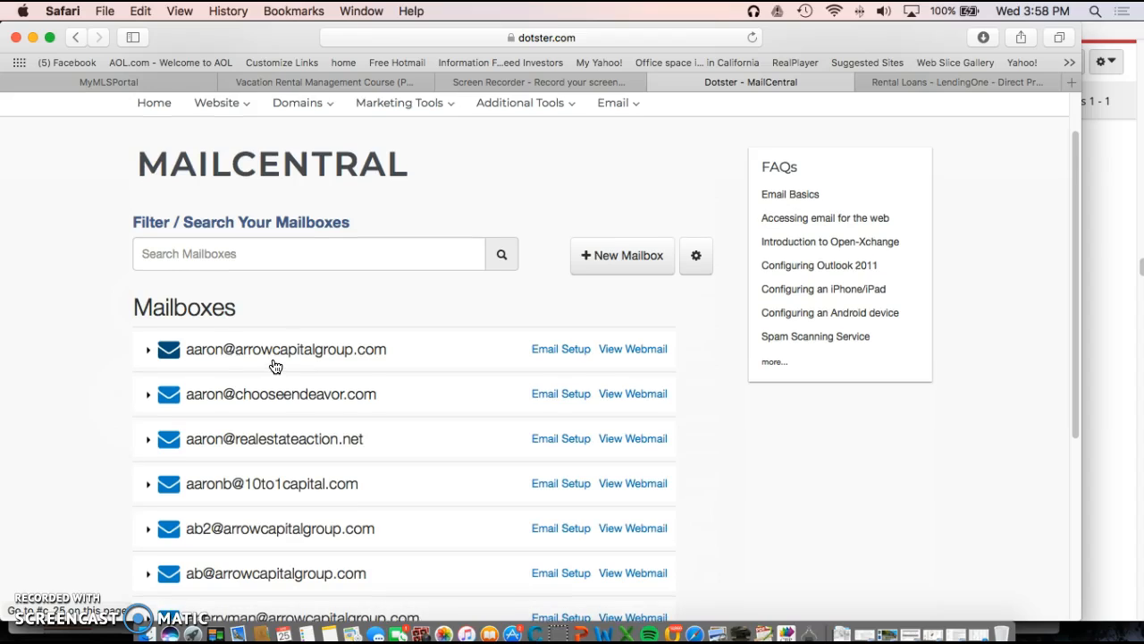
left_click(648, 258)
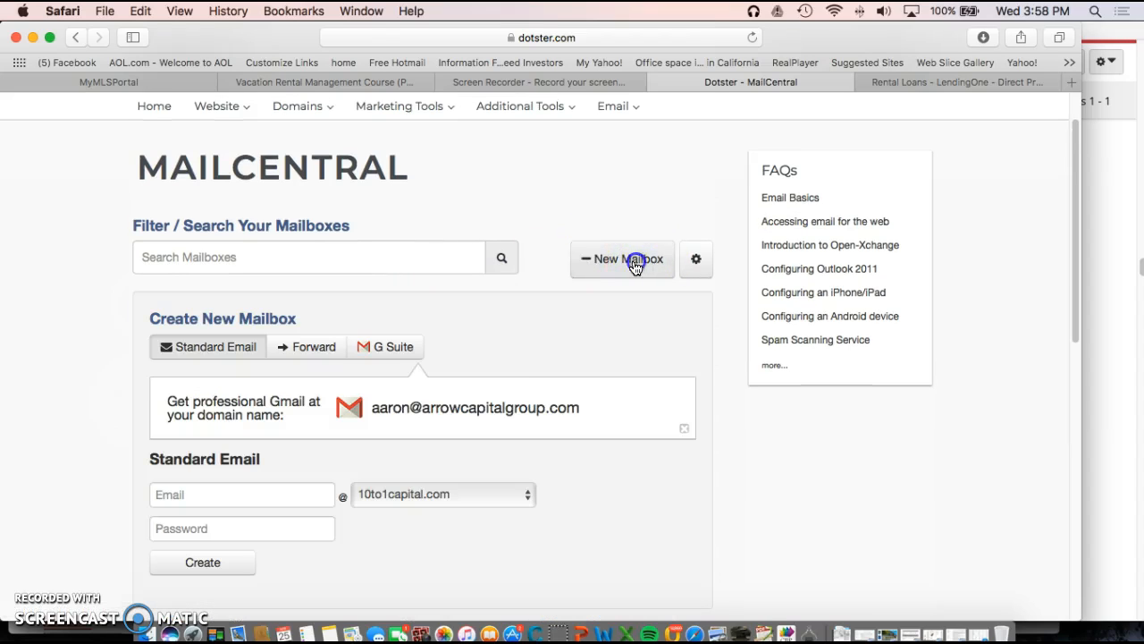
Step: Choose chooseendeavor.com as the mailbox domain and enter the mailbox name
scroll(541, 374, "down", 3)
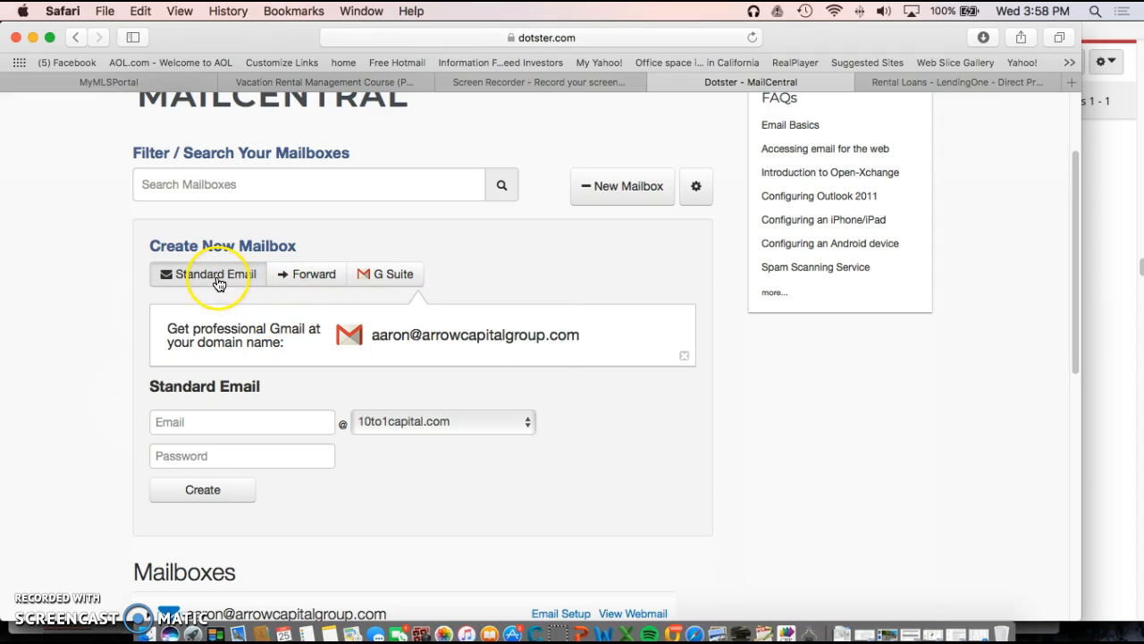
left_click(214, 426)
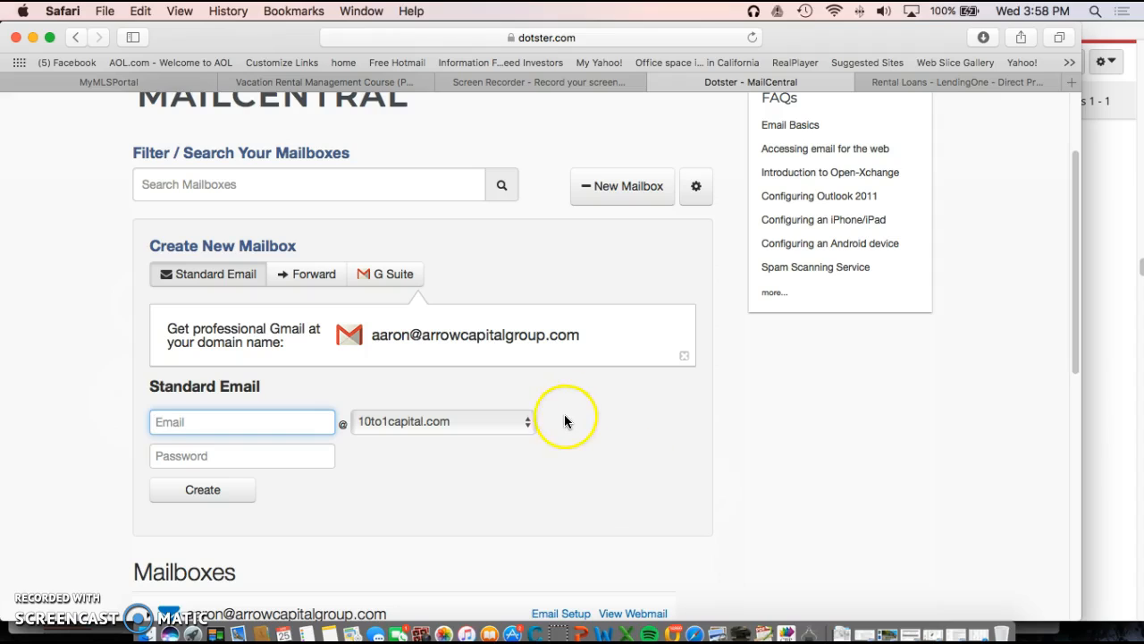
left_click(530, 427)
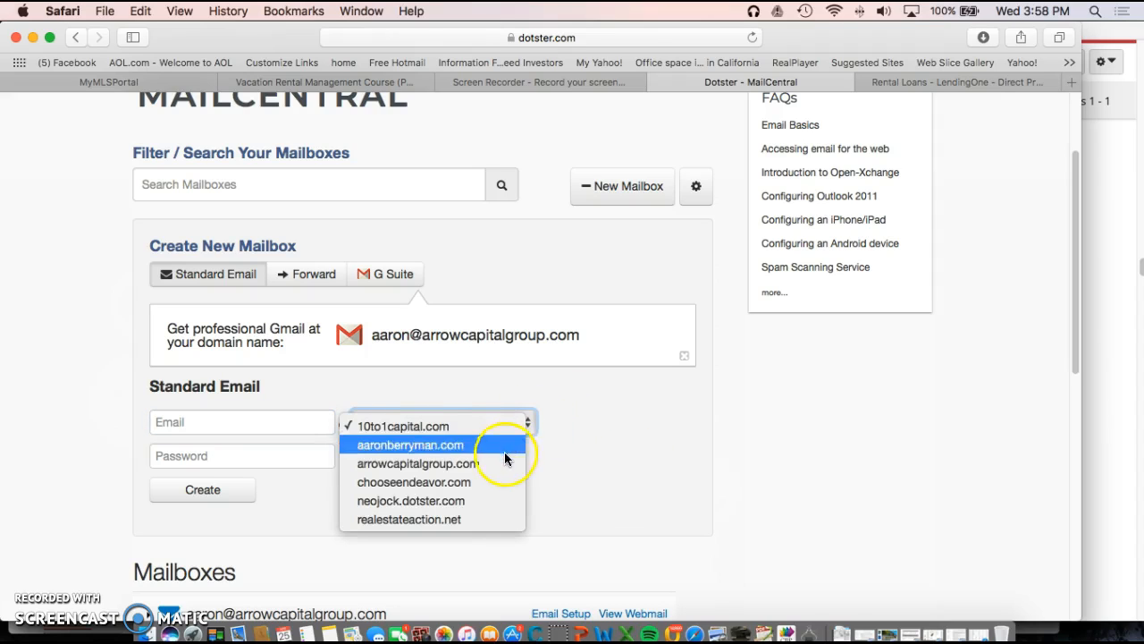
left_click(489, 483)
left_click(281, 422)
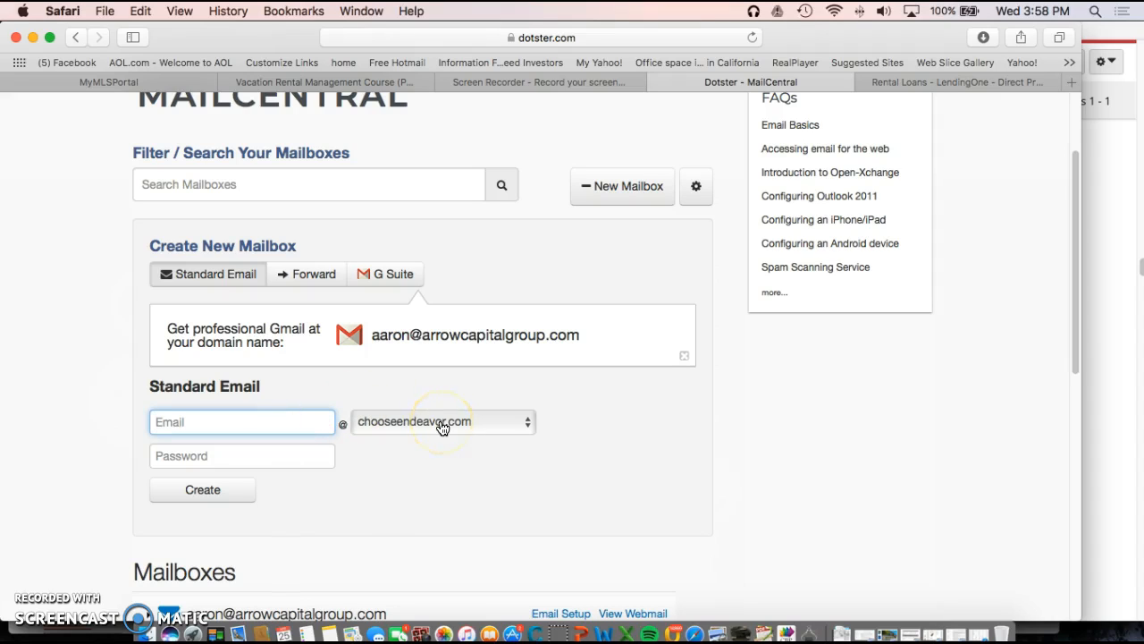
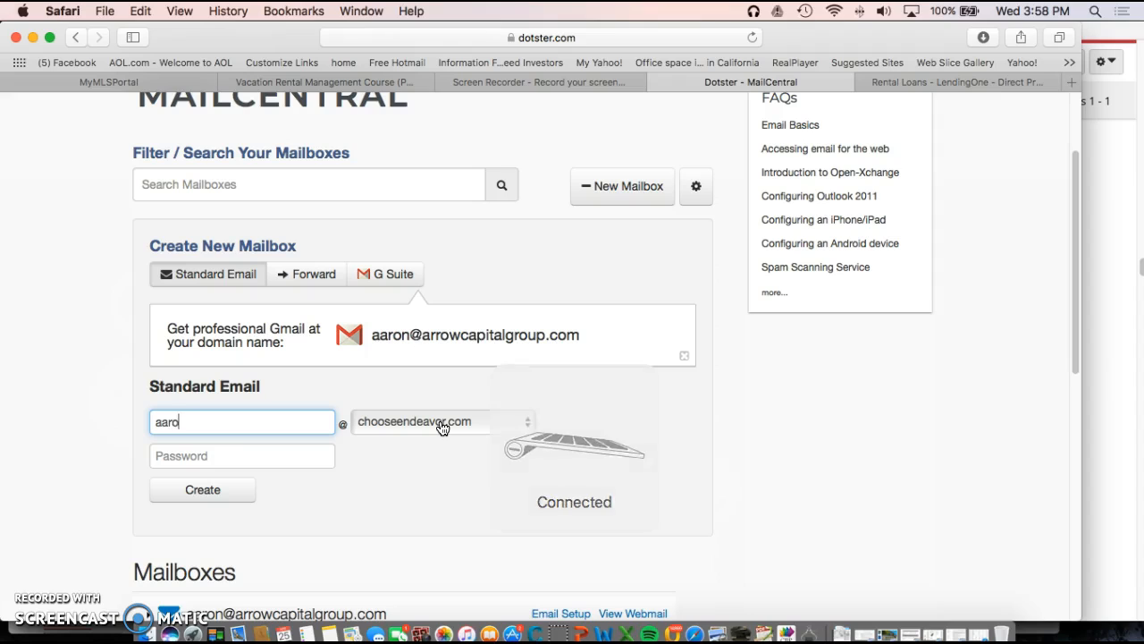
left_click(383, 460)
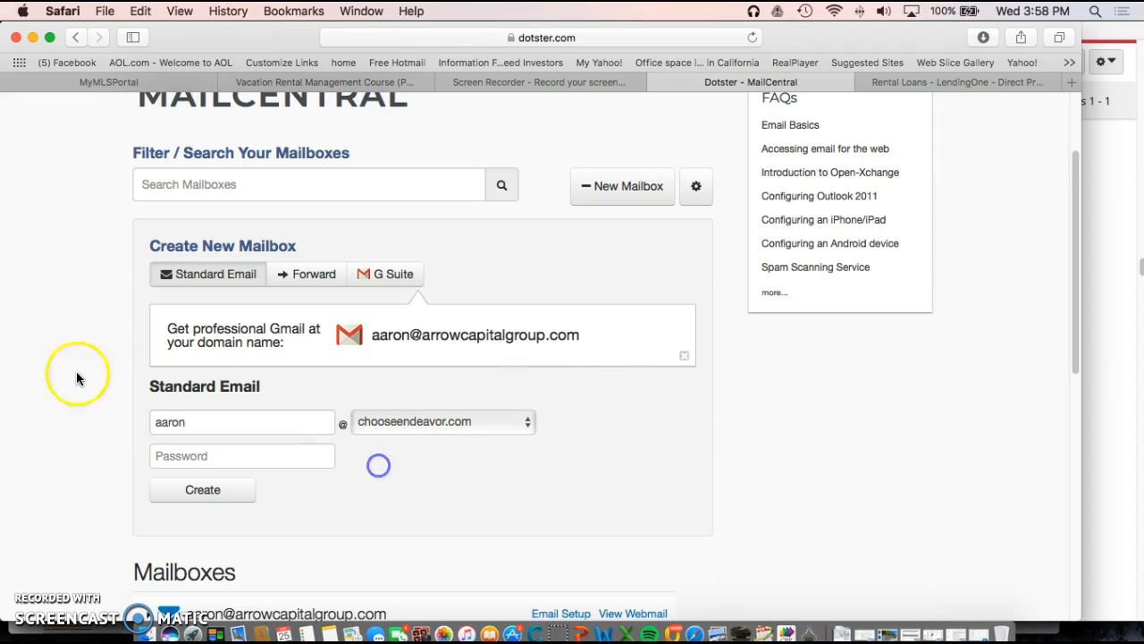
left_click(205, 457)
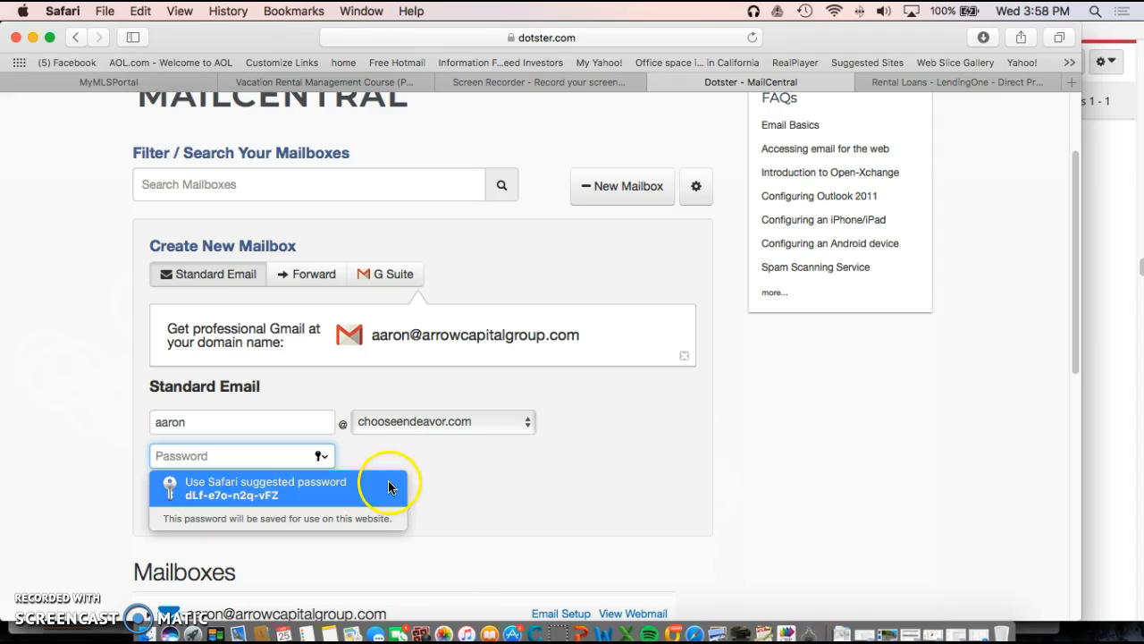
left_click(441, 476)
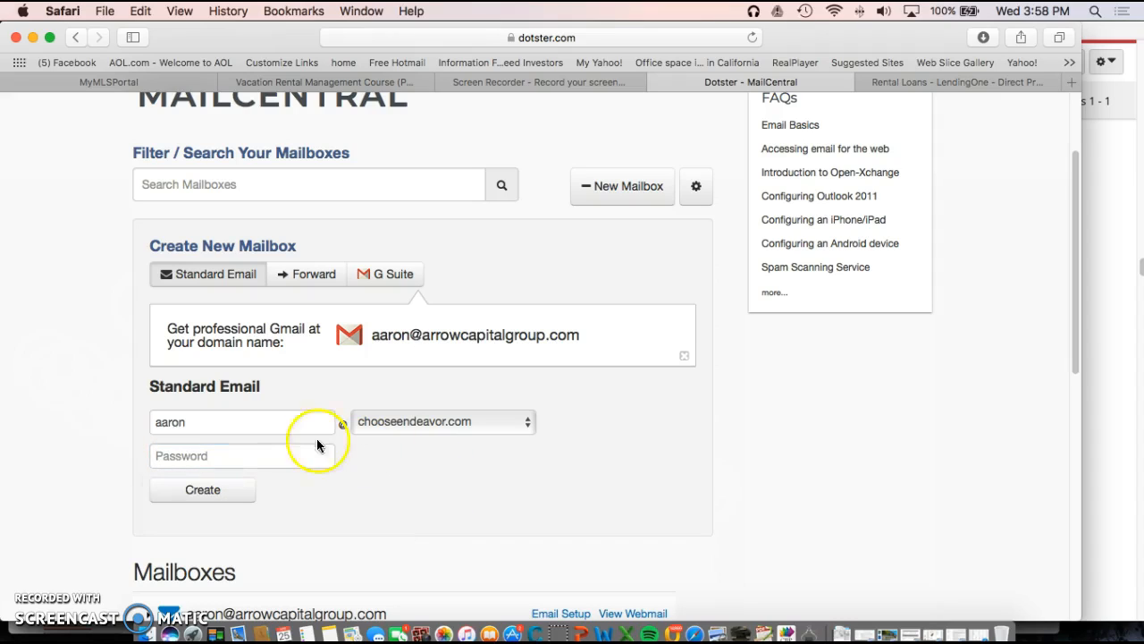
left_click(244, 423)
type("2")
left_click(214, 456)
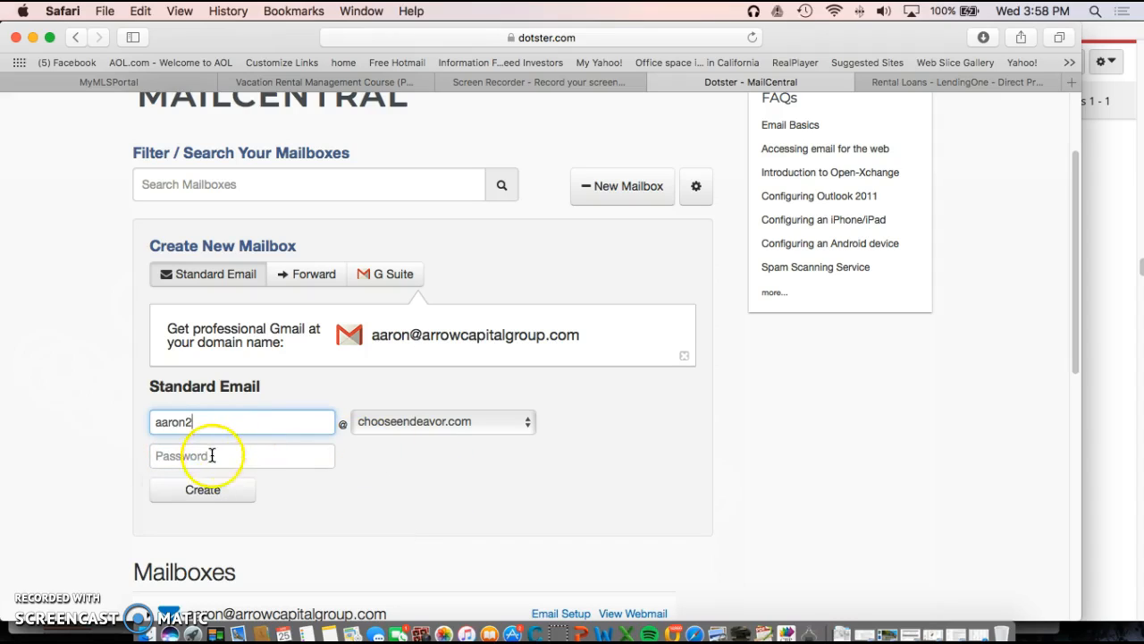
type("•")
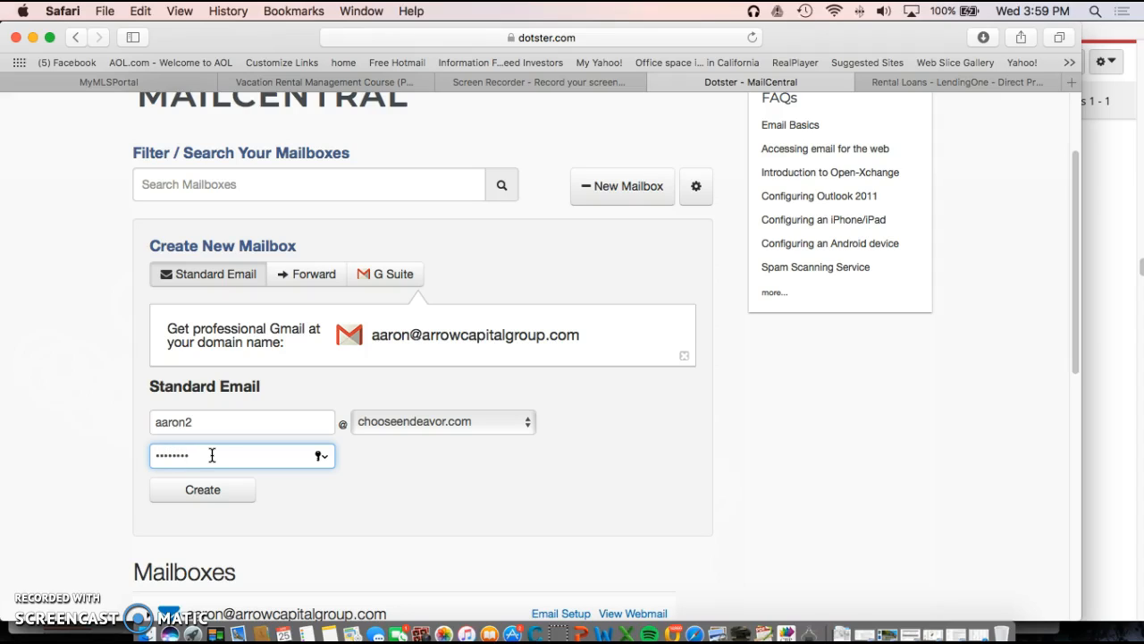
left_click(192, 487)
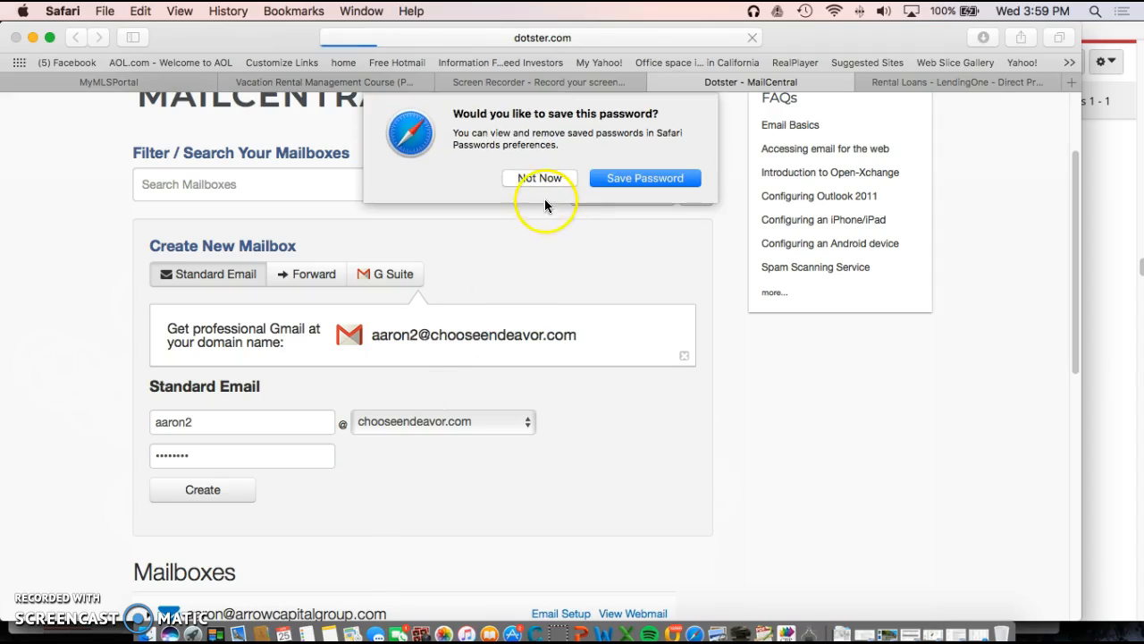
left_click(539, 178)
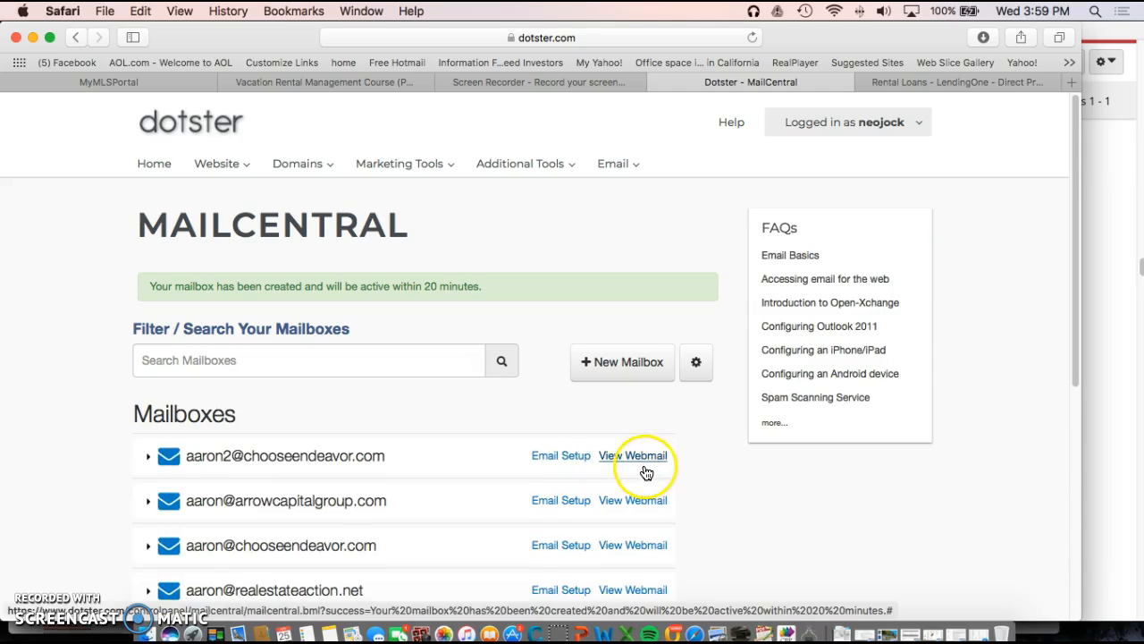
scroll(646, 471, "down", 3)
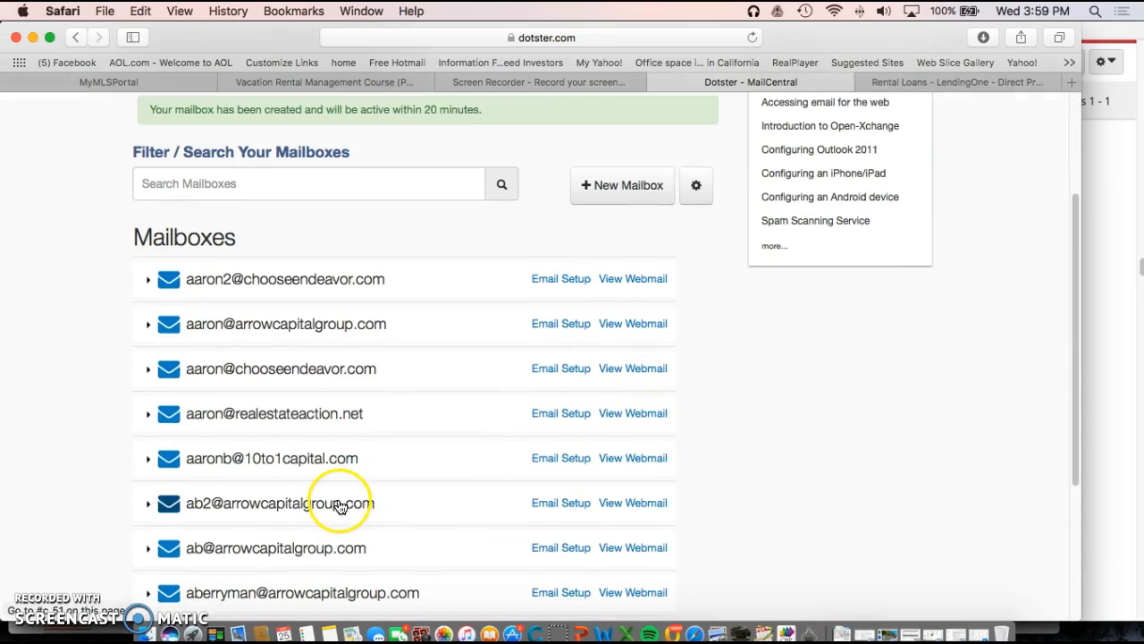
scroll(339, 503, "down", 1)
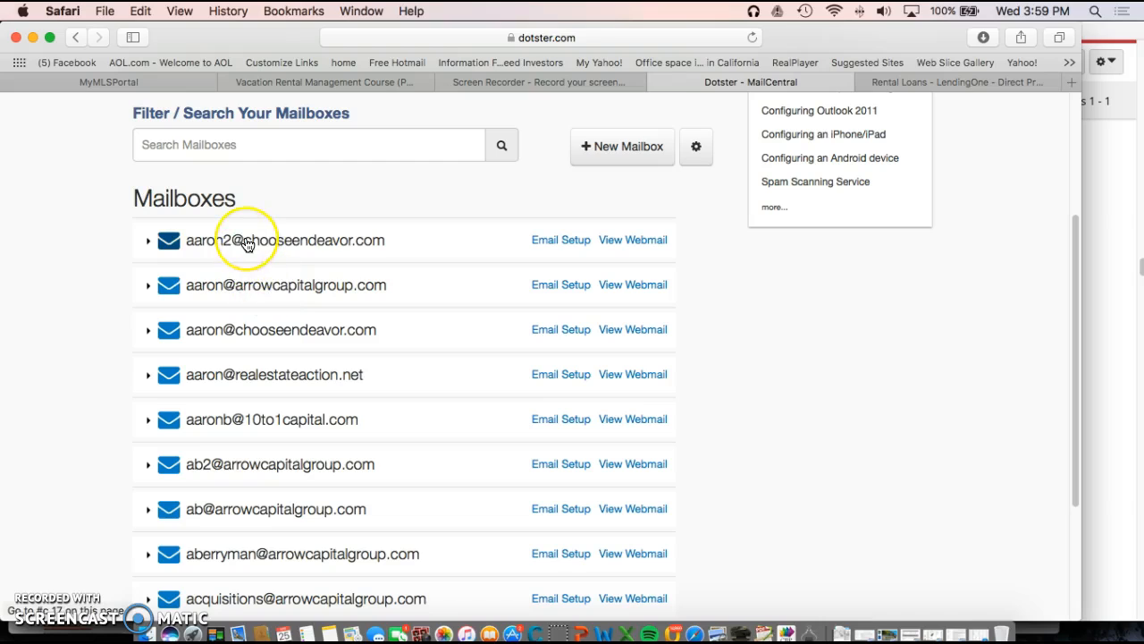
scroll(248, 245, "down", 1)
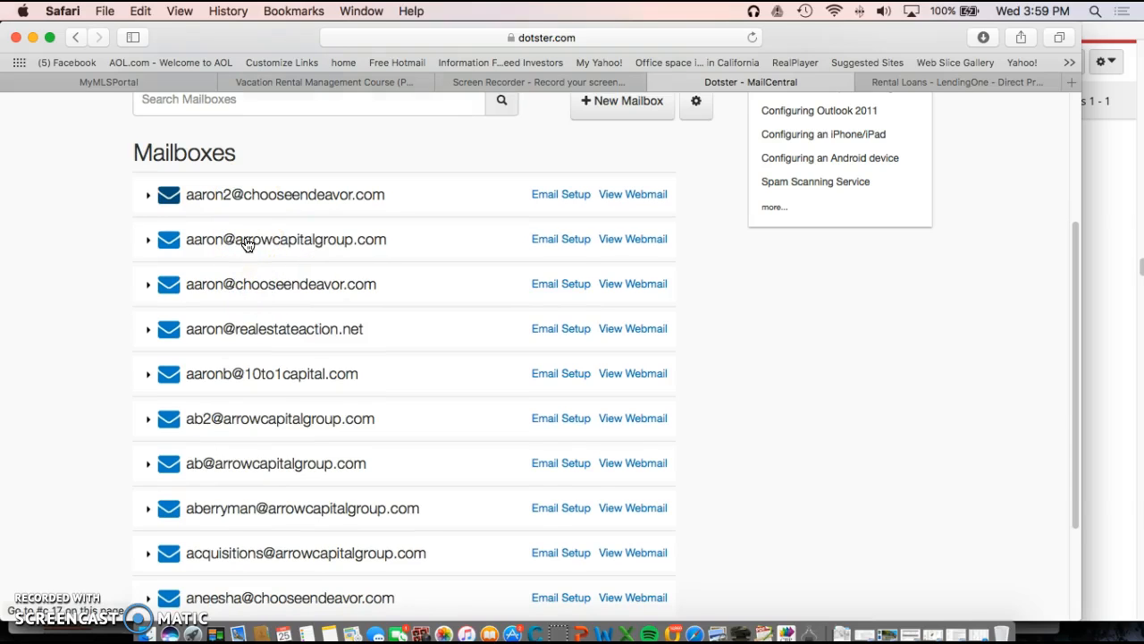
left_click(247, 199)
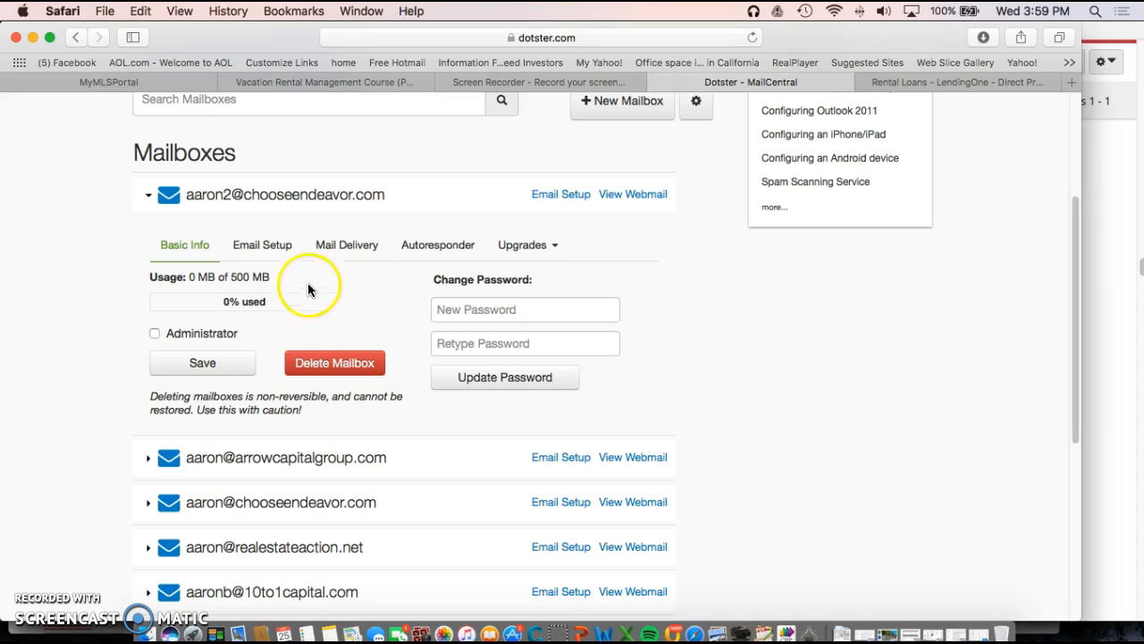
left_click(256, 254)
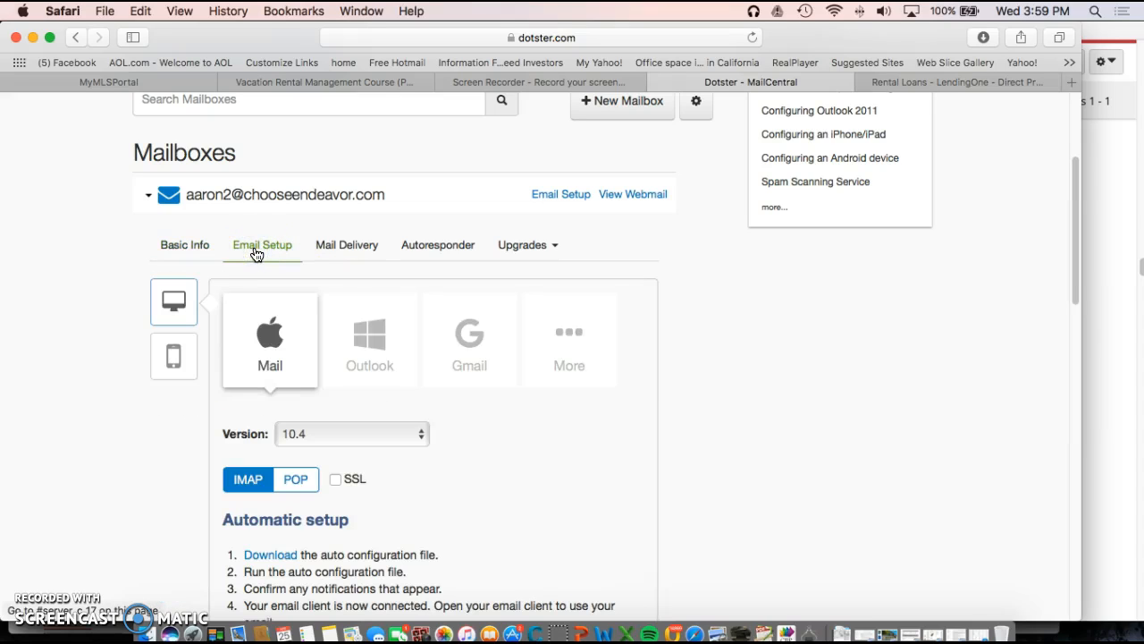
Step: Review the automatic and manual Mail 10.4 IMAP setup steps for the new mailbox
scroll(468, 399, "down", 2)
scroll(468, 397, "down", 5)
scroll(468, 399, "down", 2)
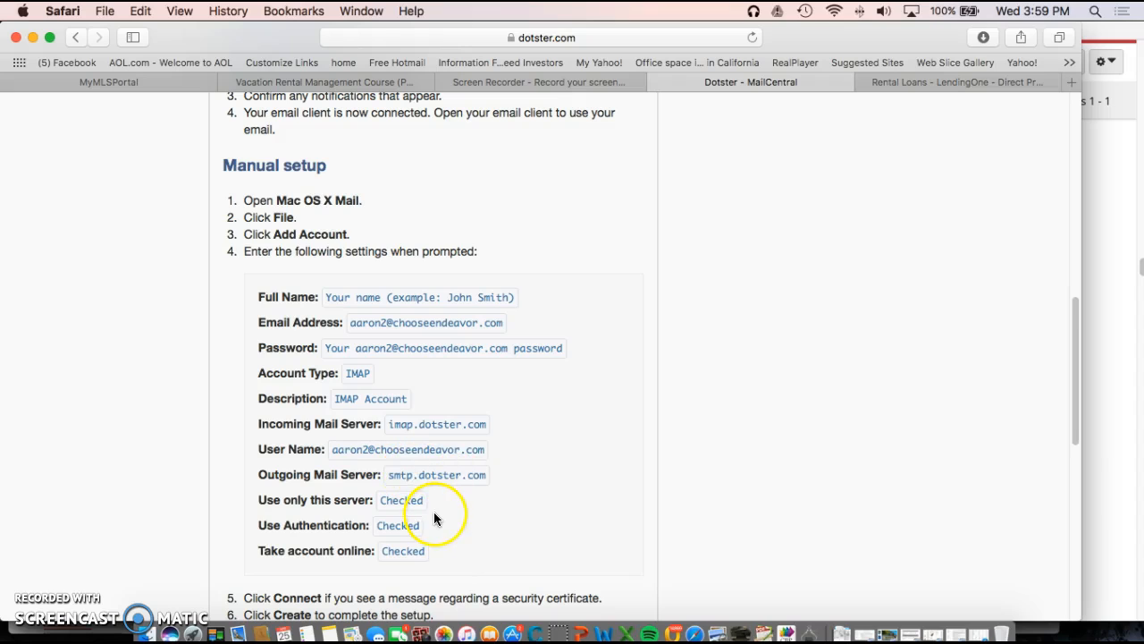
scroll(425, 511, "up", 6)
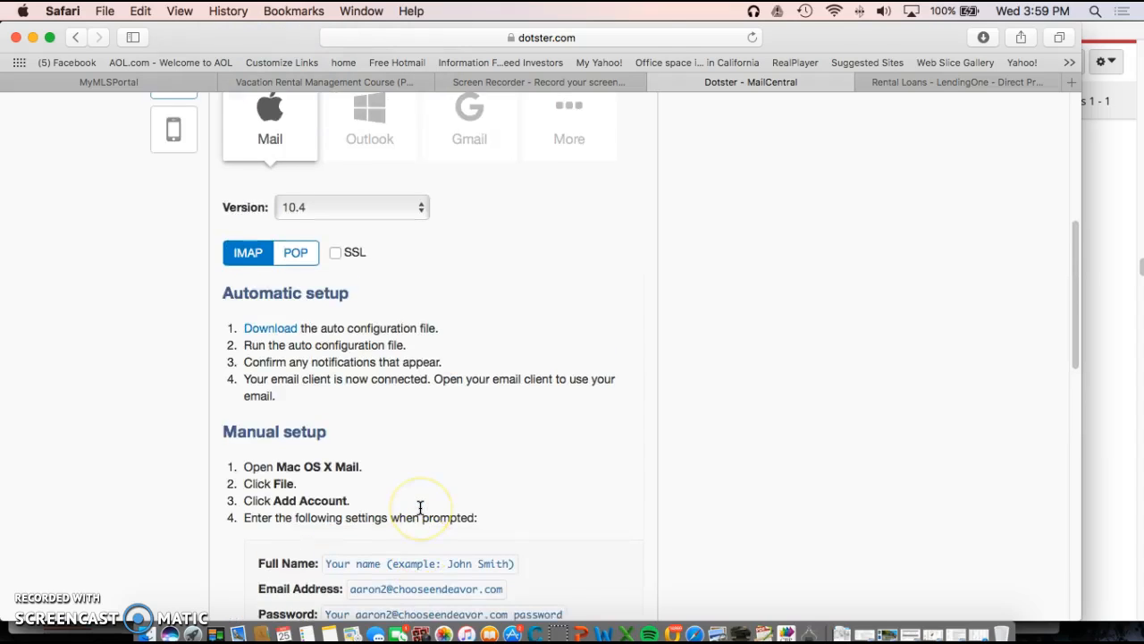
left_click(280, 271)
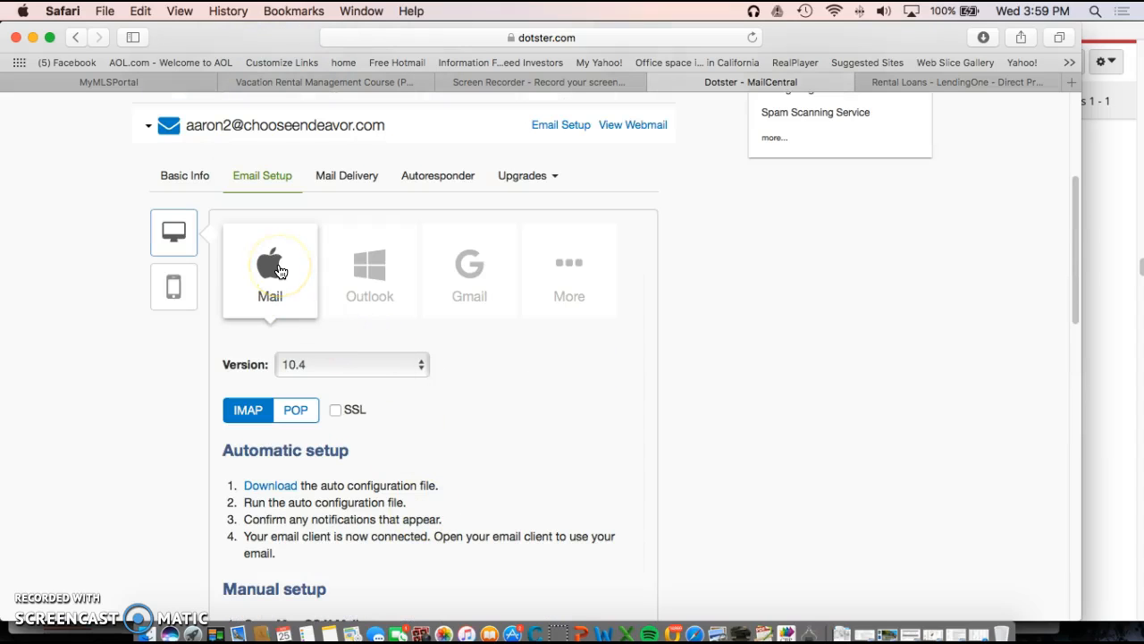
scroll(287, 503, "down", 7)
scroll(311, 485, "up", 3)
scroll(311, 486, "up", 3)
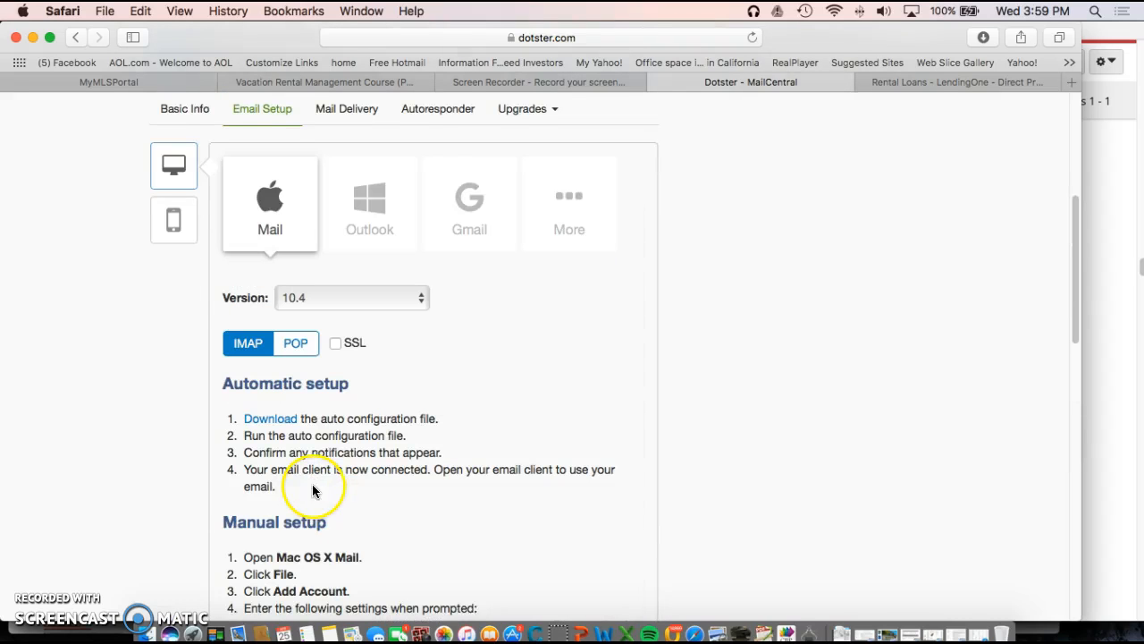
Step: Show Outlook 2011 (for Mac) POP settings: pop.dotster.com port 110, smtp.dotster.com port 587
left_click(364, 219)
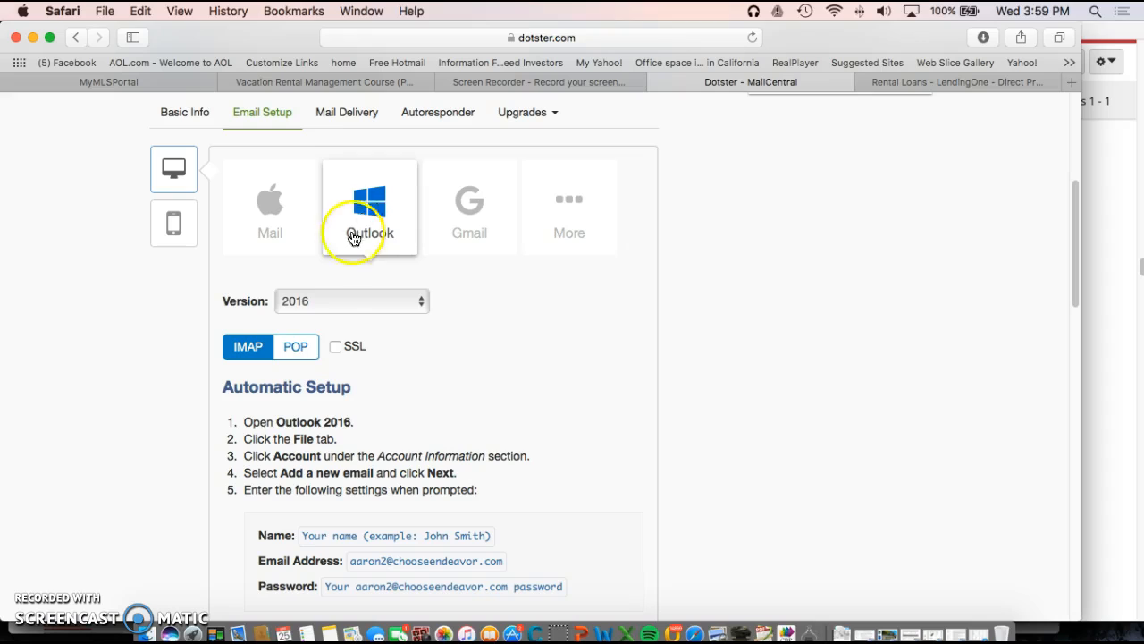
left_click(424, 302)
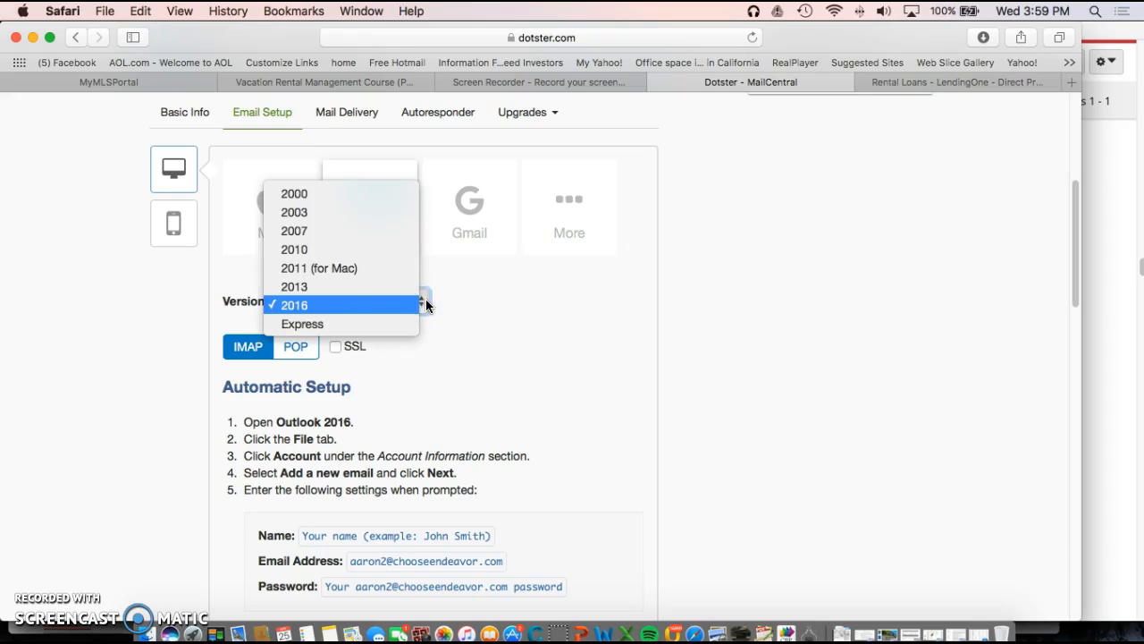
left_click(418, 290)
left_click(401, 268)
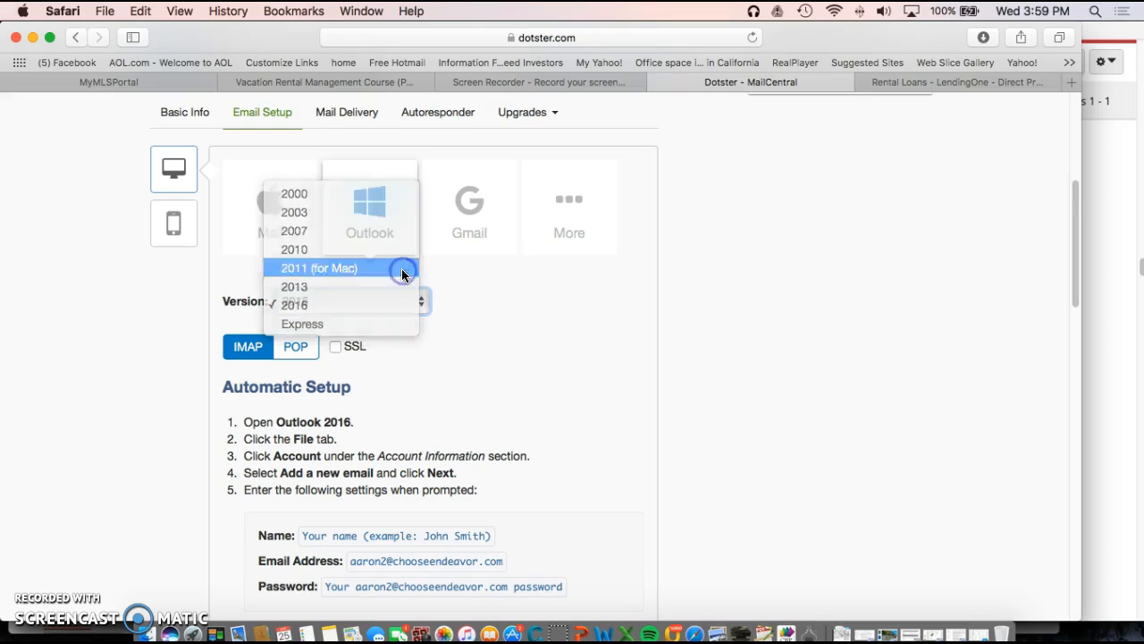
left_click(297, 353)
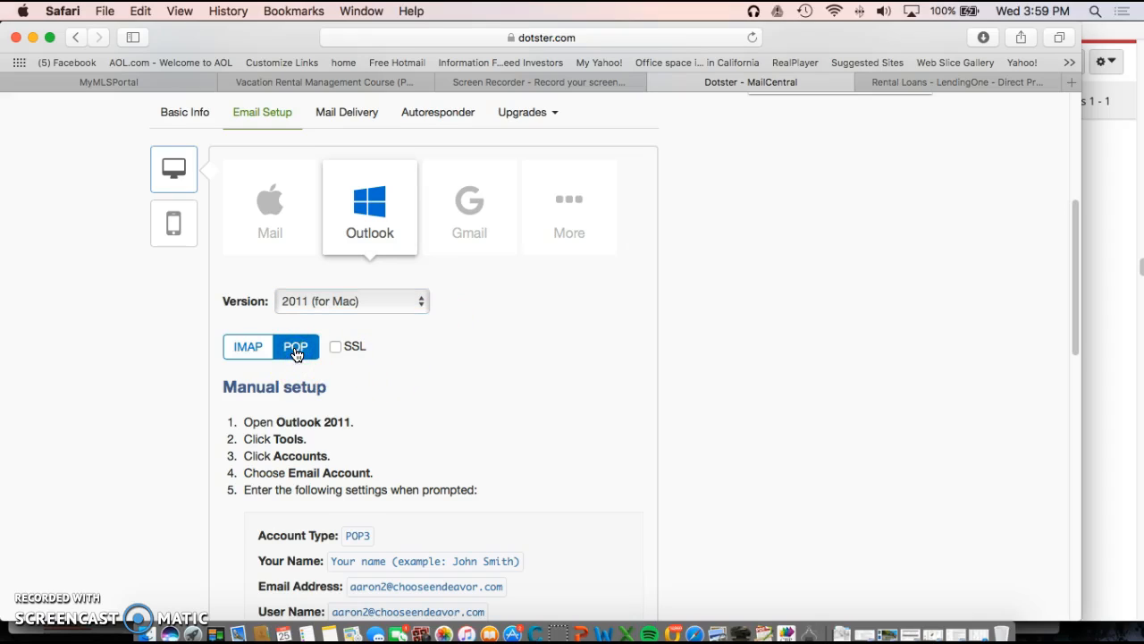
scroll(526, 517, "down", 1)
scroll(527, 512, "down", 5)
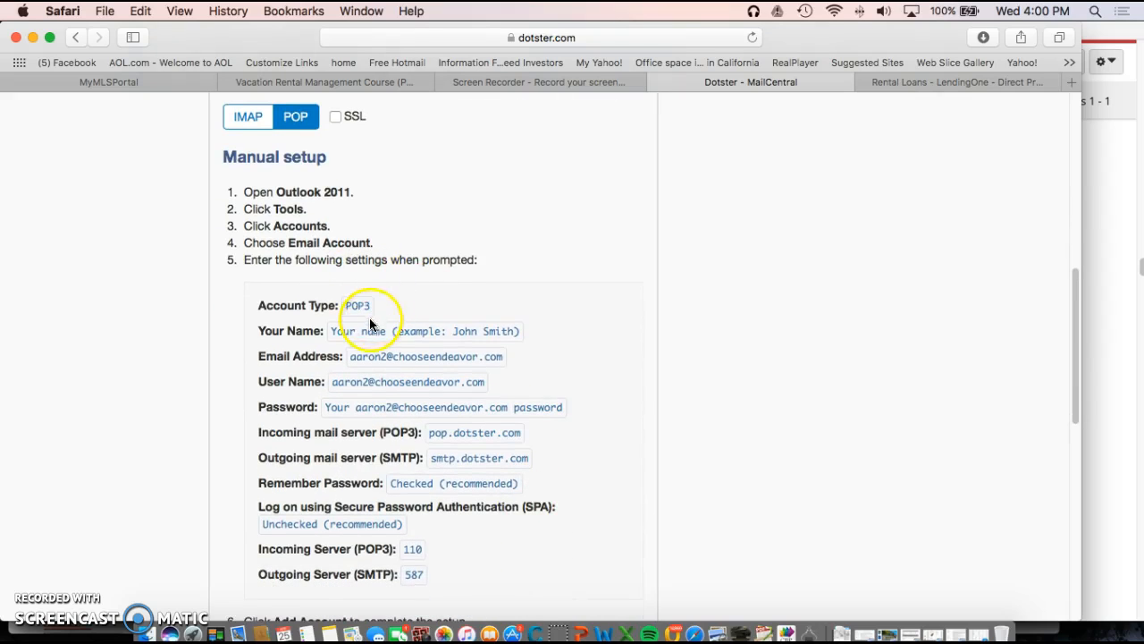
scroll(366, 344, "down", 4)
scroll(364, 355, "up", 1)
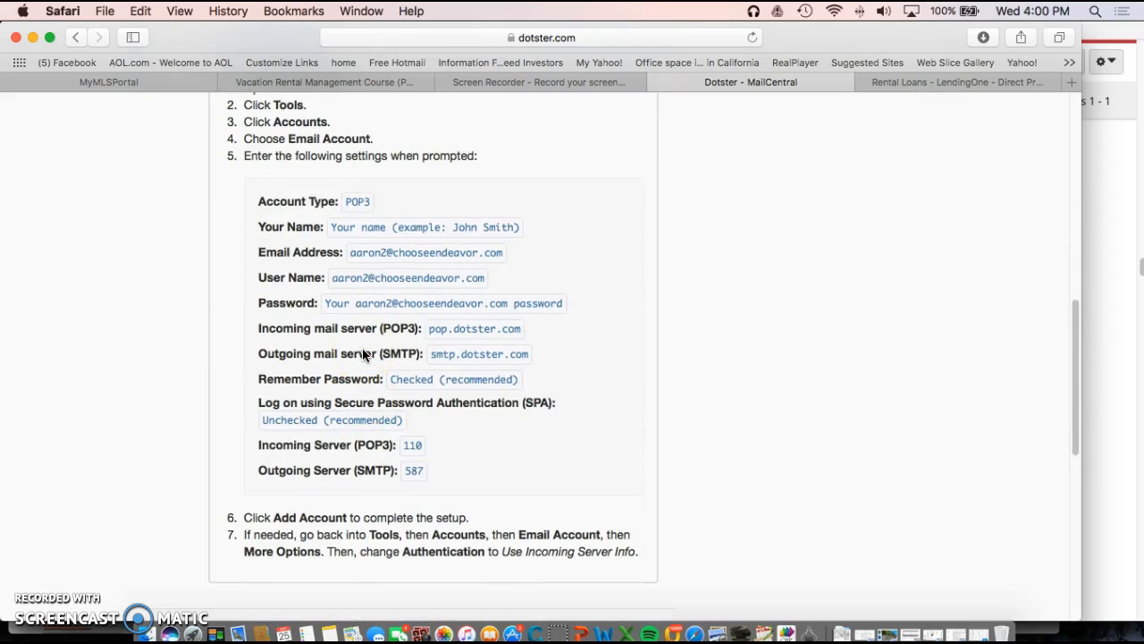
Step: In Outlook, close and reopen the Accounts window via Tools > Accounts to see the POP account's servers
left_click(672, 632)
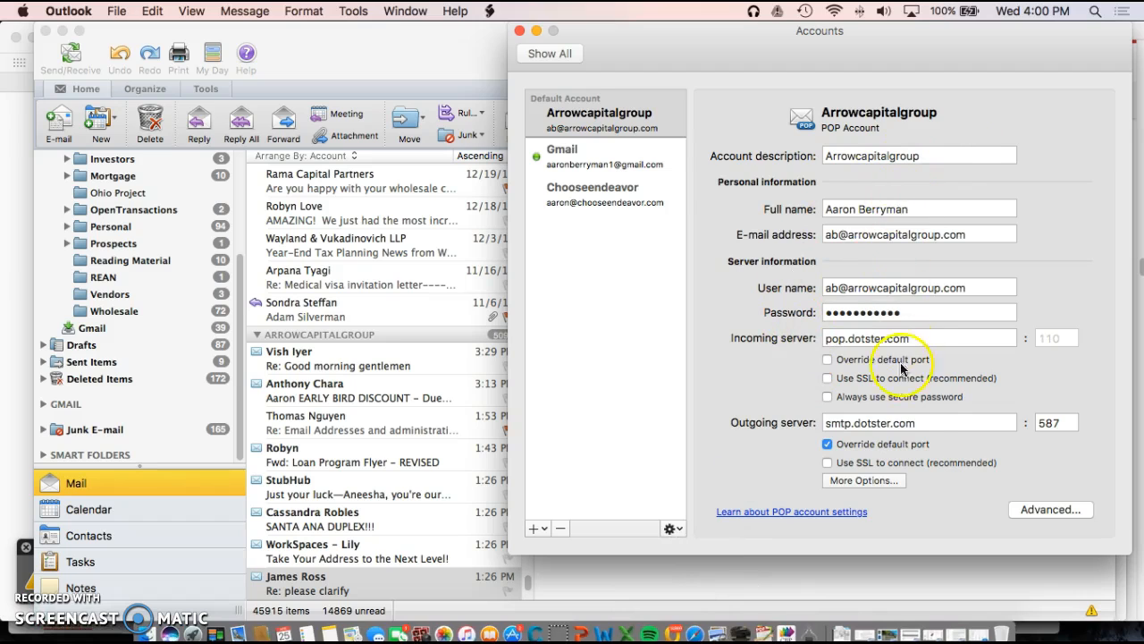
left_click(518, 31)
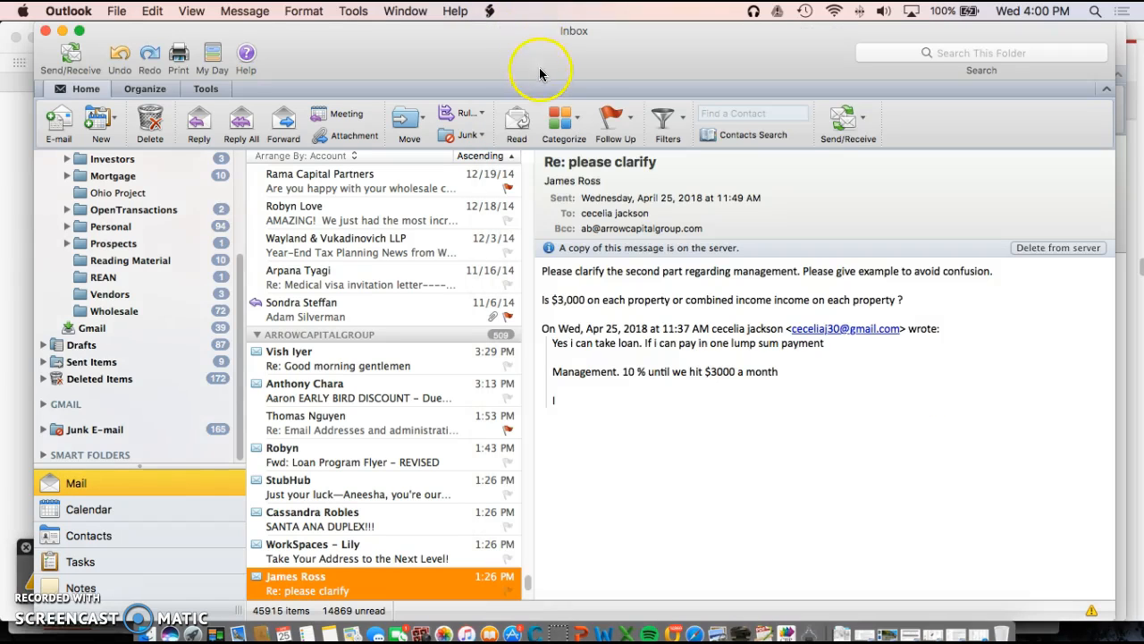
left_click(354, 10)
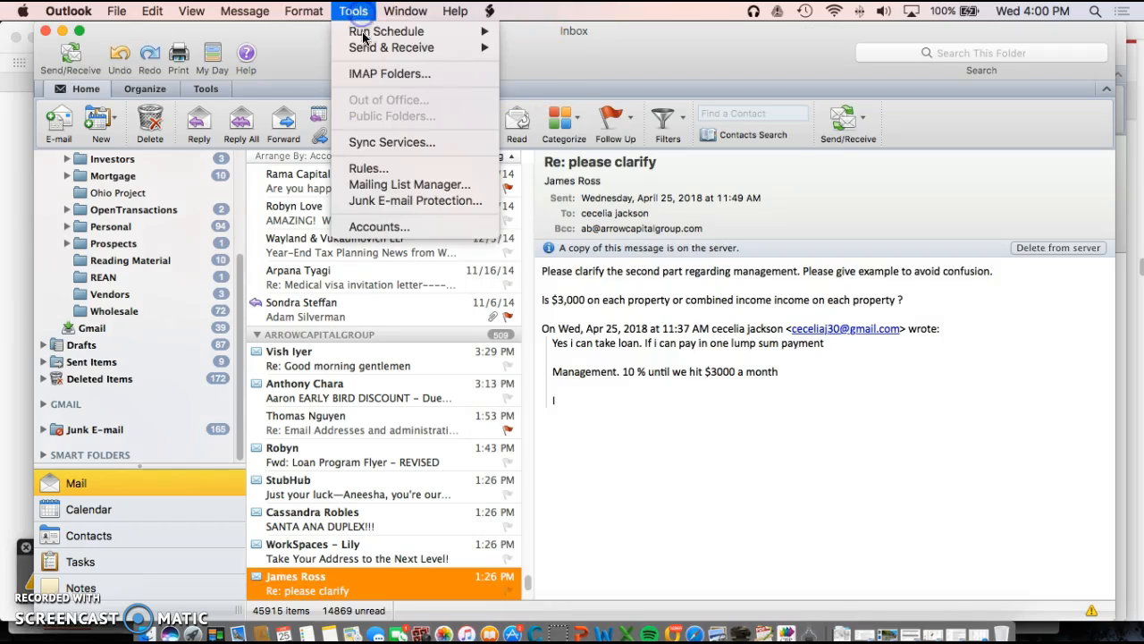
left_click(384, 231)
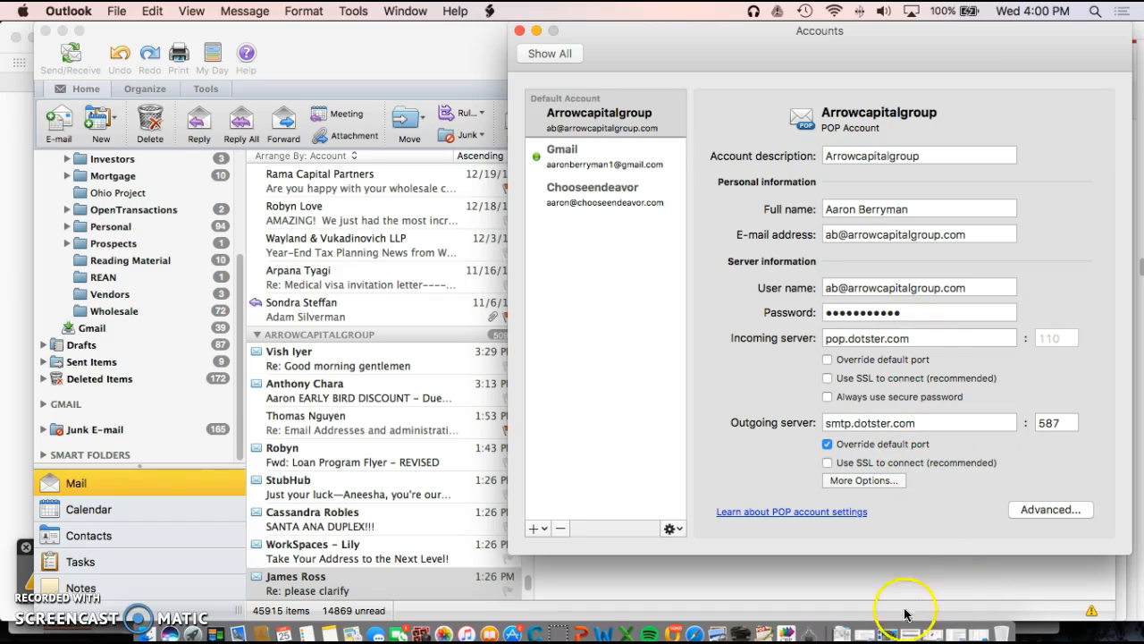
left_click(693, 617)
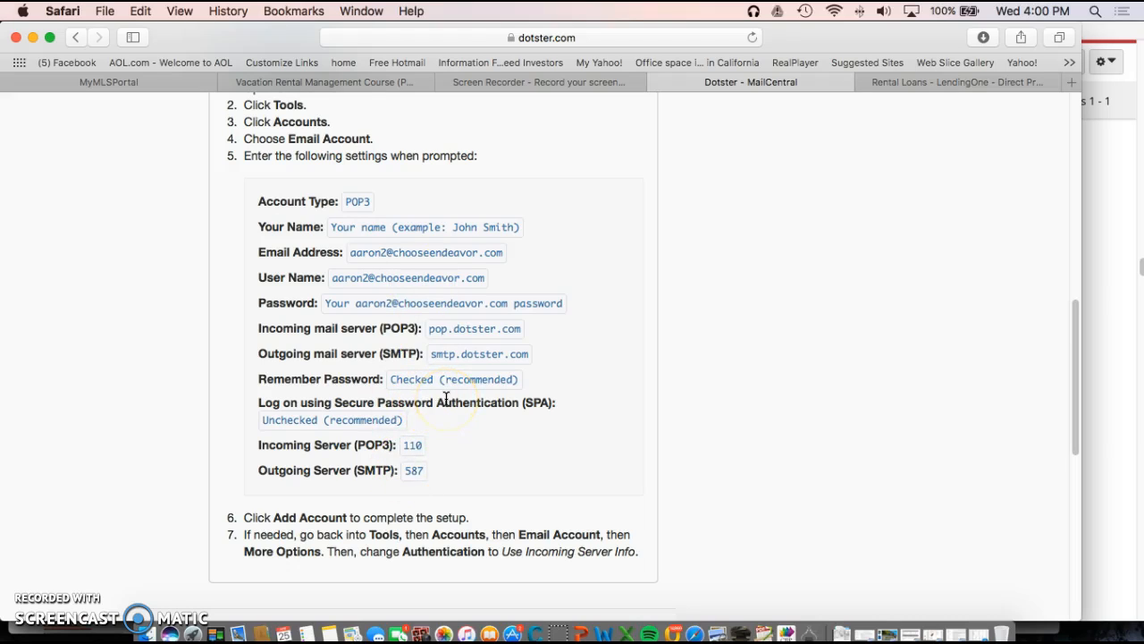
left_click(669, 611)
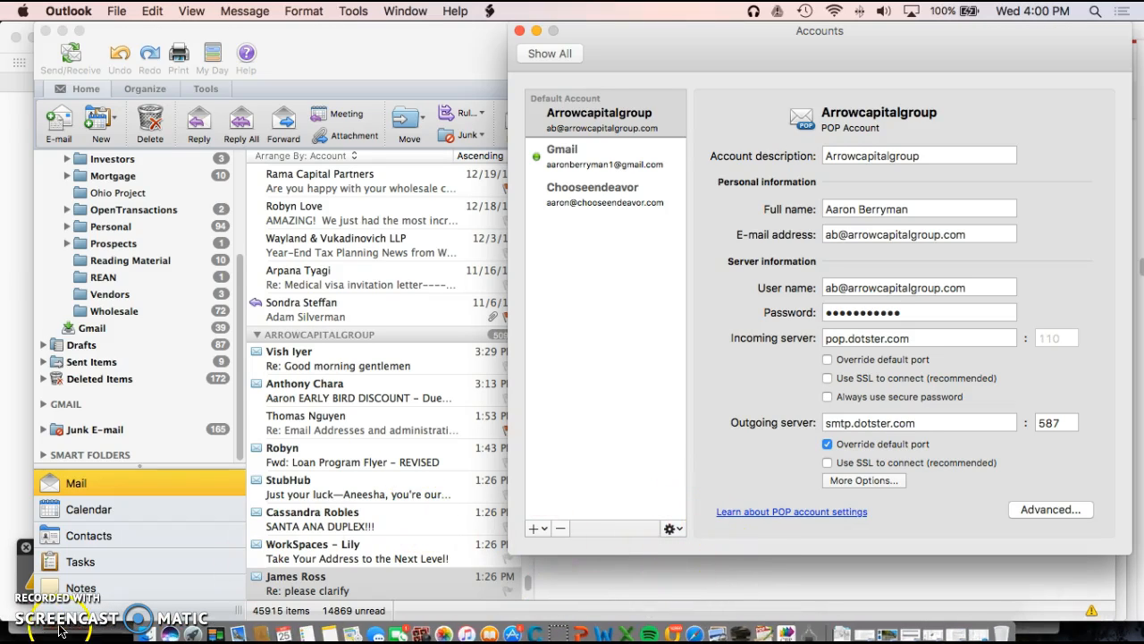
left_click(30, 636)
left_click(20, 589)
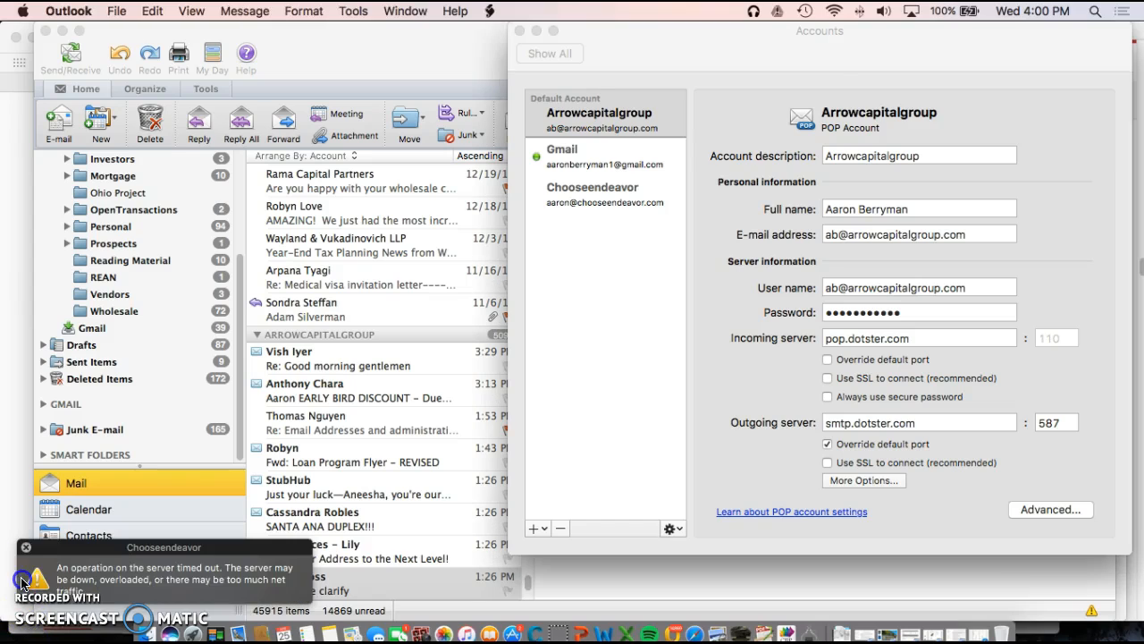